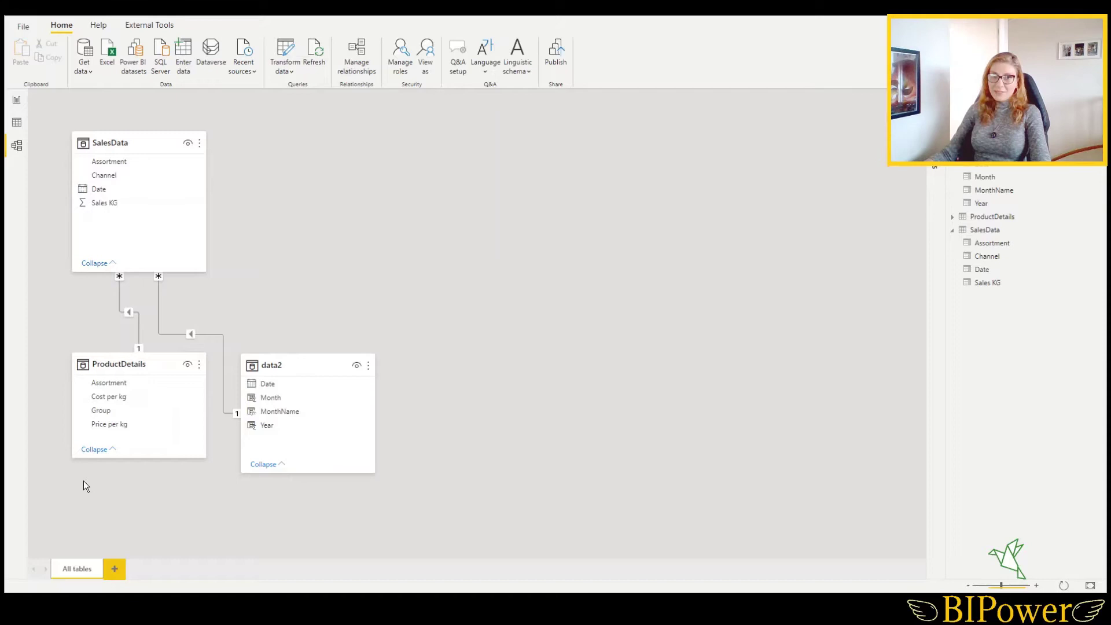
# Step: Preview the data2 table in Data view, then return to the Sales KG by MonthName chart page
pyautogui.click(17, 123)
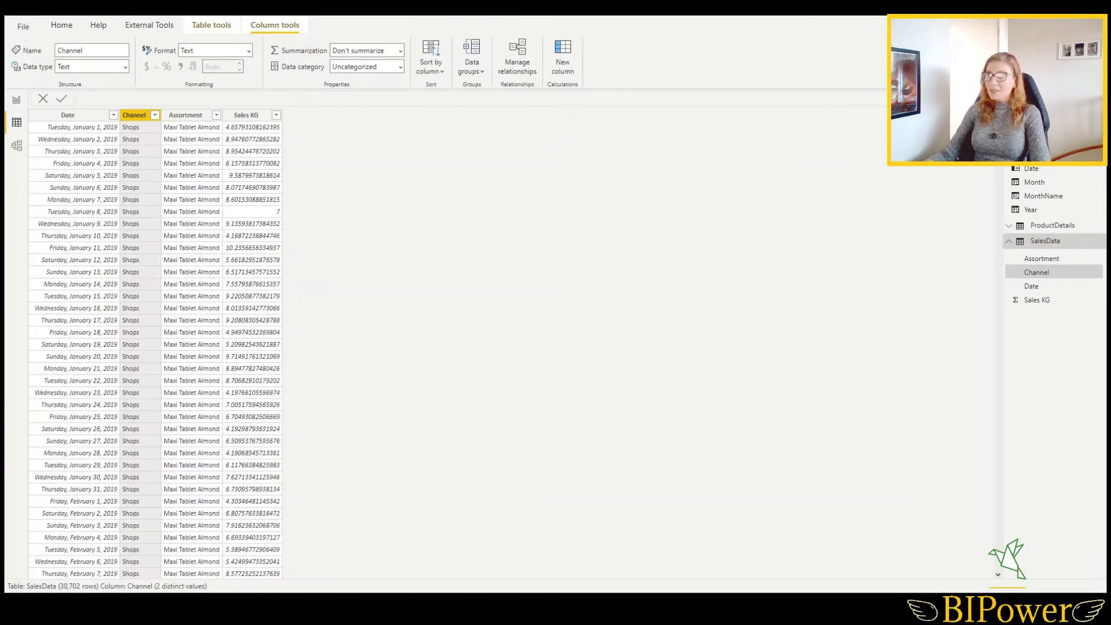
pyautogui.click(1045, 152)
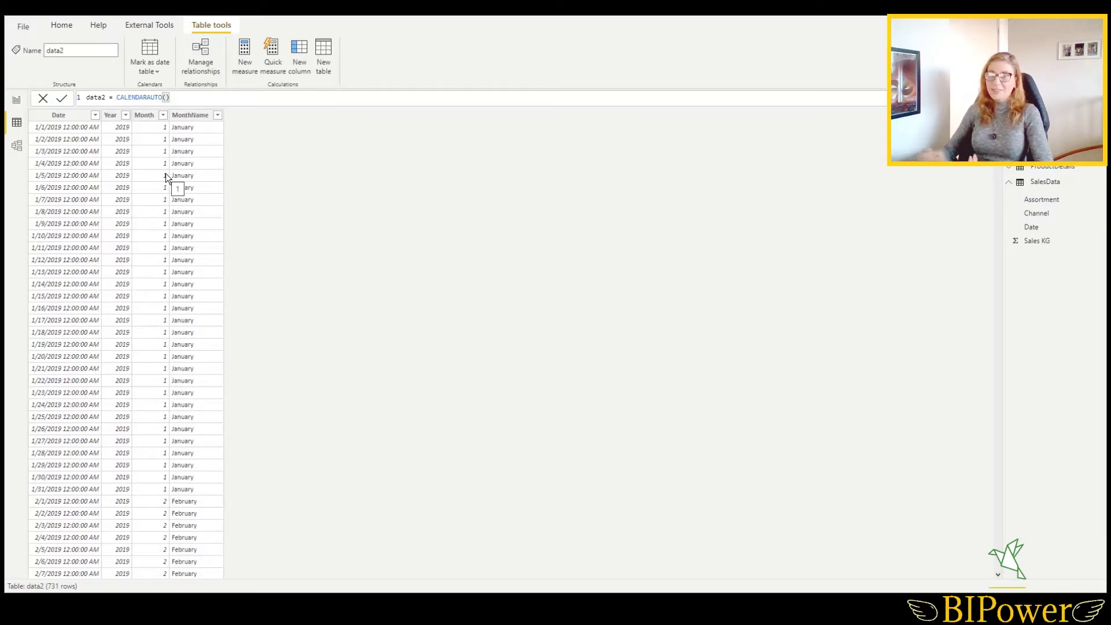
pyautogui.click(17, 102)
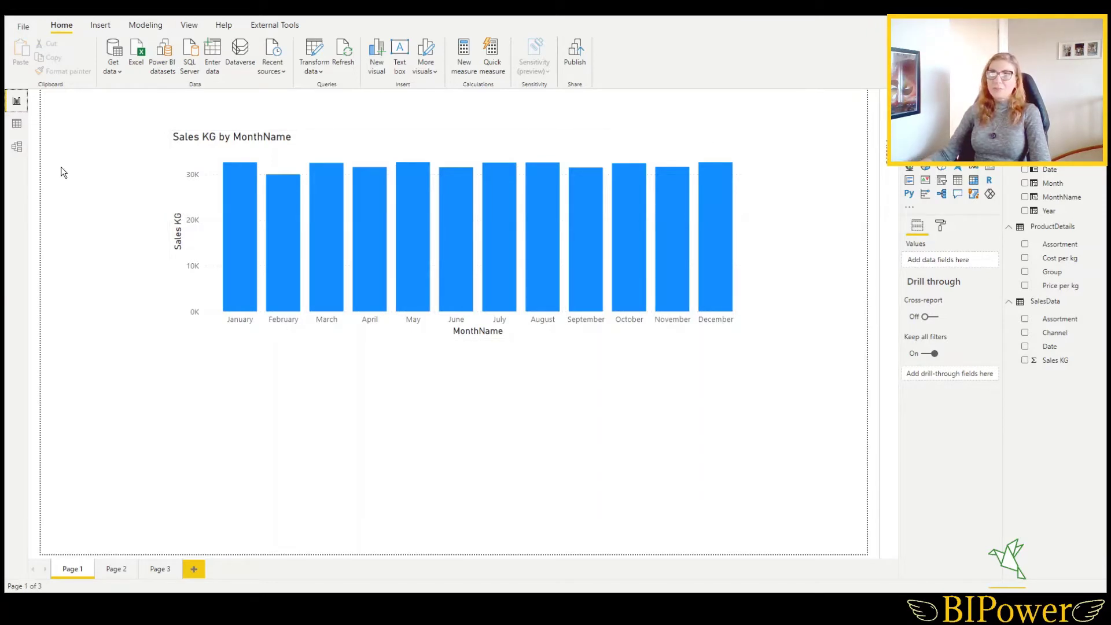
# Step: Show the data2 calendar table's 731 rows with Date, Year, Month and MonthName in Data view
pyautogui.click(17, 125)
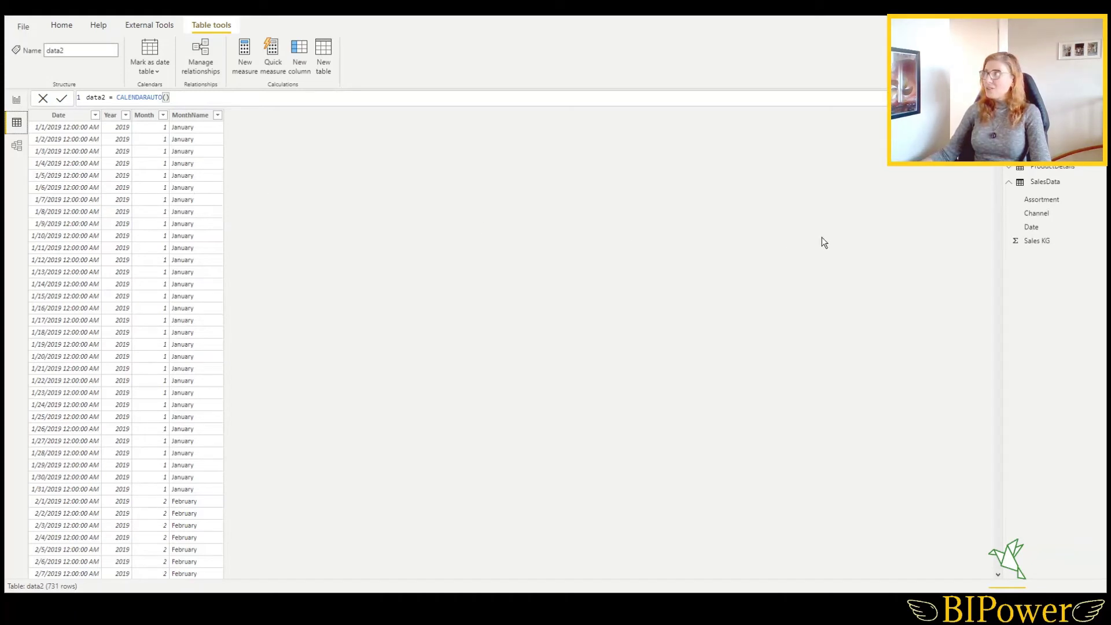
# Step: Display the SalesData table's 30,702 rows of Date, Channel, Assortment and Sales KG
pyautogui.click(1046, 182)
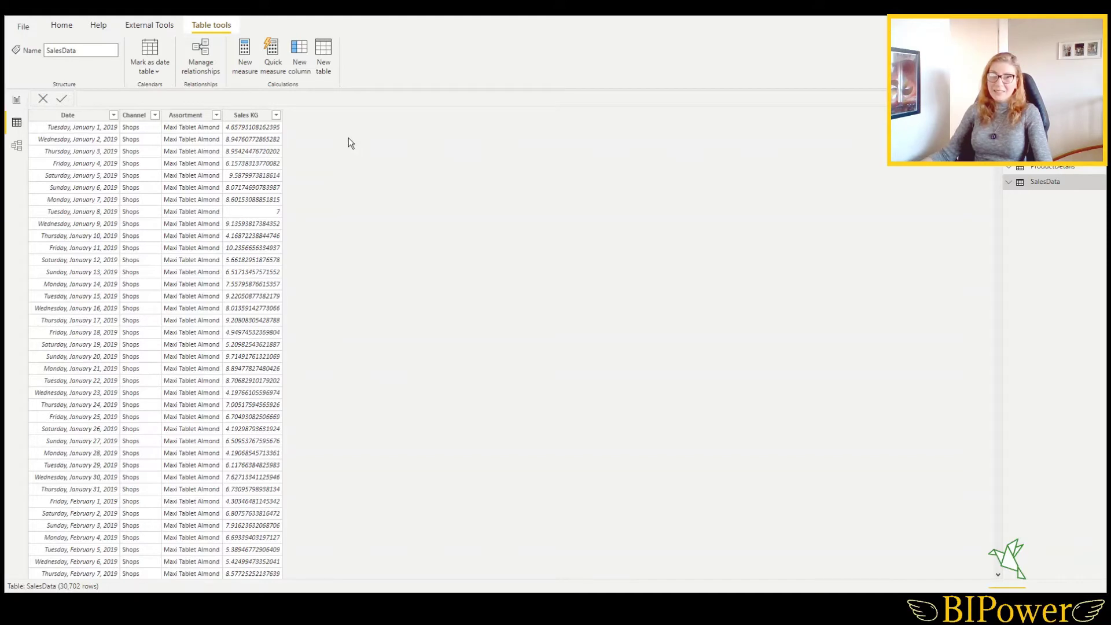
pyautogui.click(16, 149)
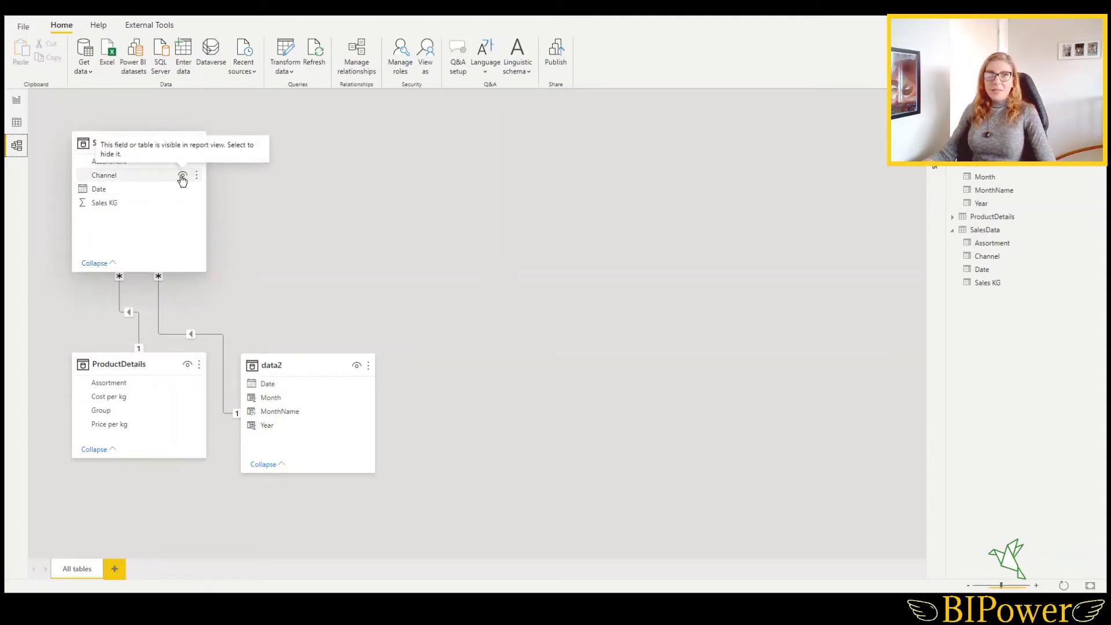
pyautogui.click(17, 122)
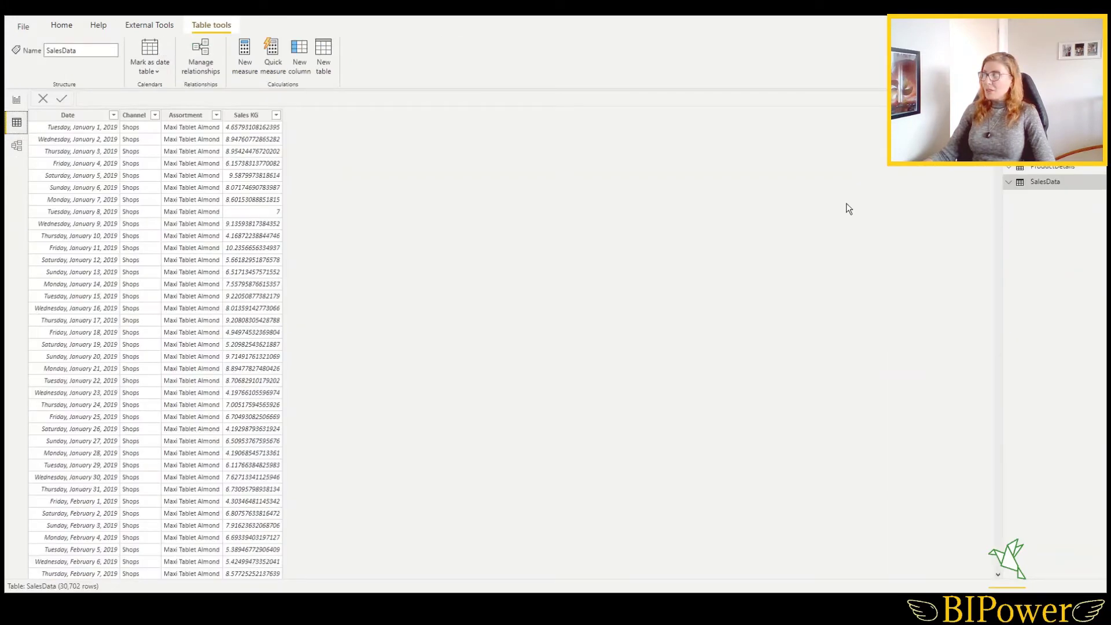
# Step: Create a SalesData column named Price defined as RELATED('ProductDetails'[Price per kg])
pyautogui.click(1045, 182)
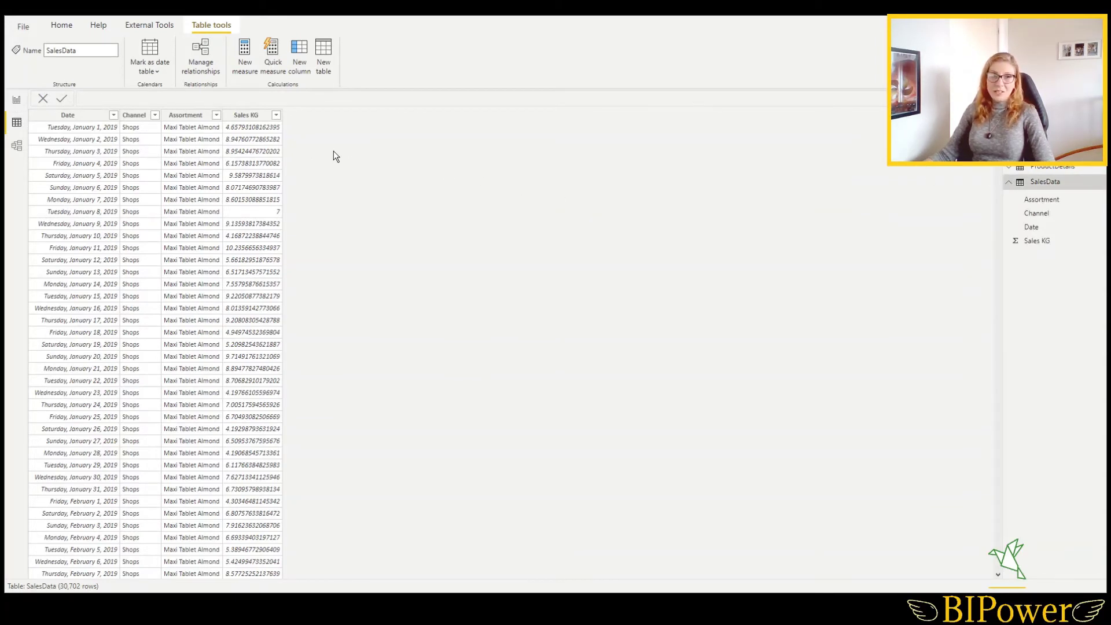
pyautogui.click(296, 58)
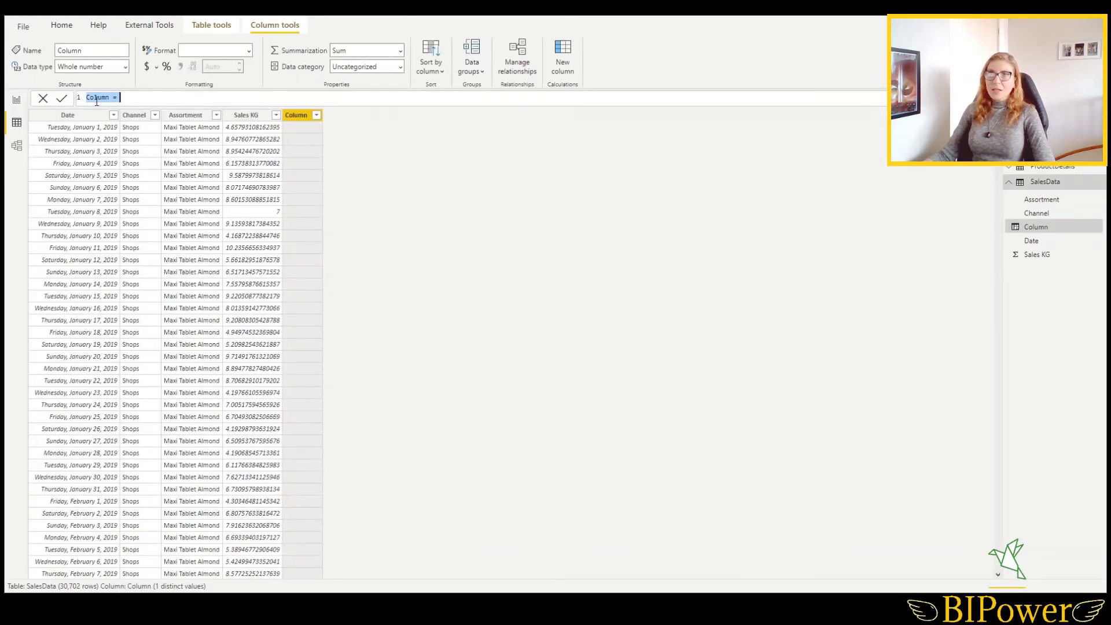
pyautogui.doubleClick(101, 98)
pyautogui.write('Price')
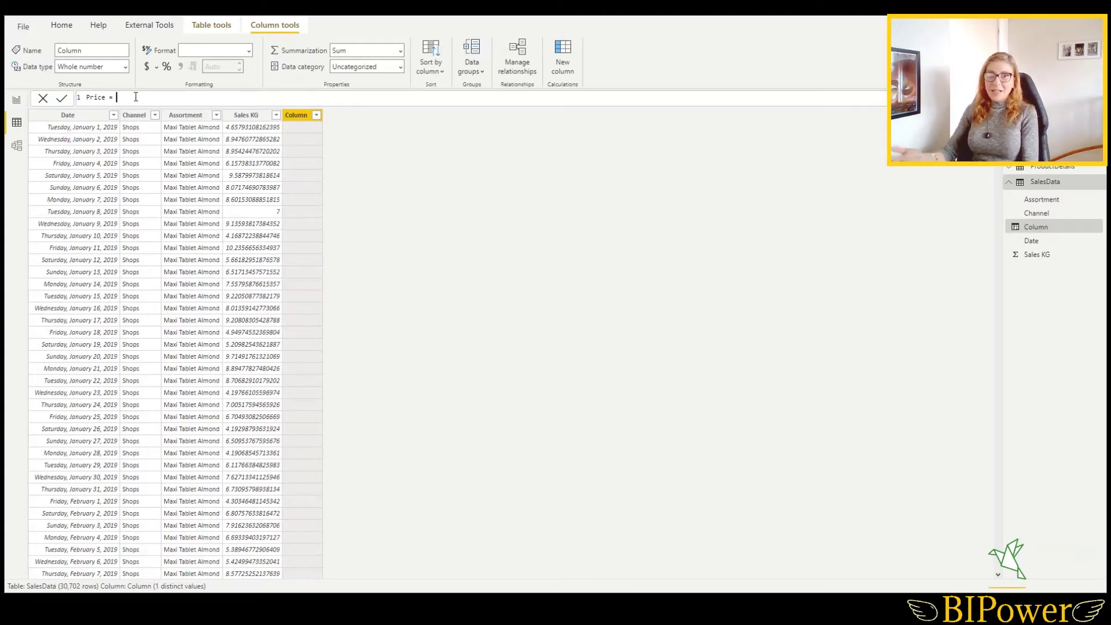
pyautogui.write('rela')
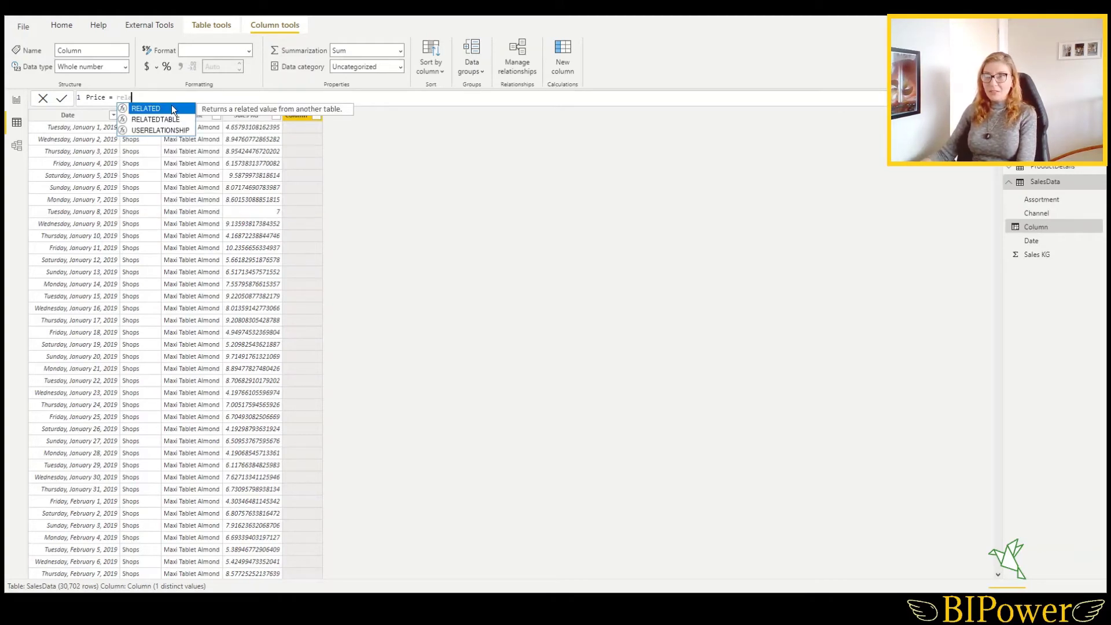
pyautogui.click(170, 106)
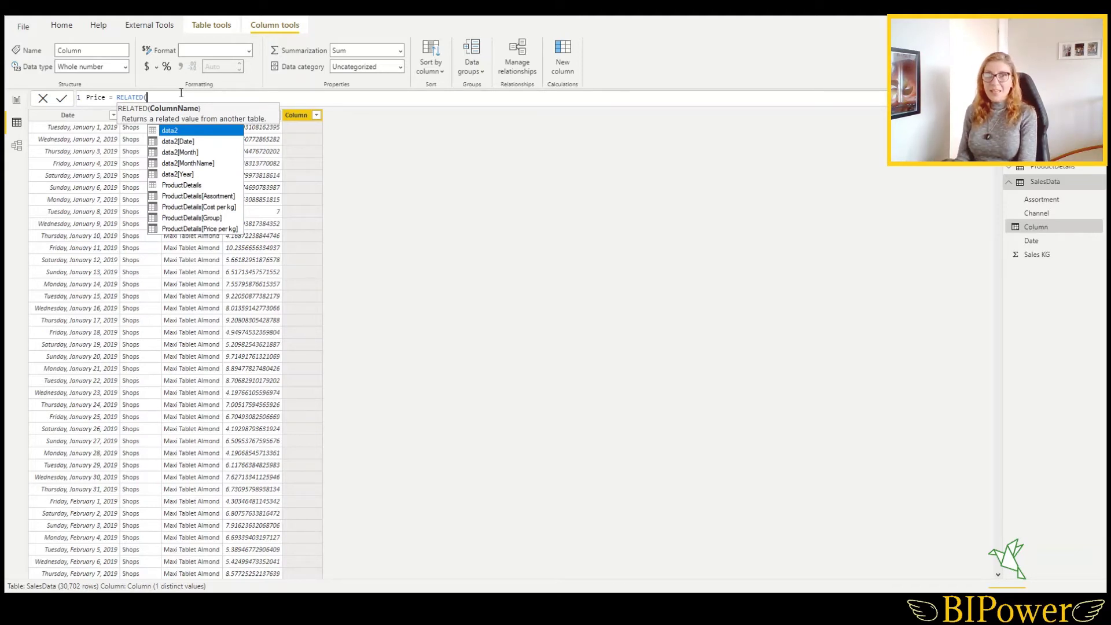
pyautogui.write("'")
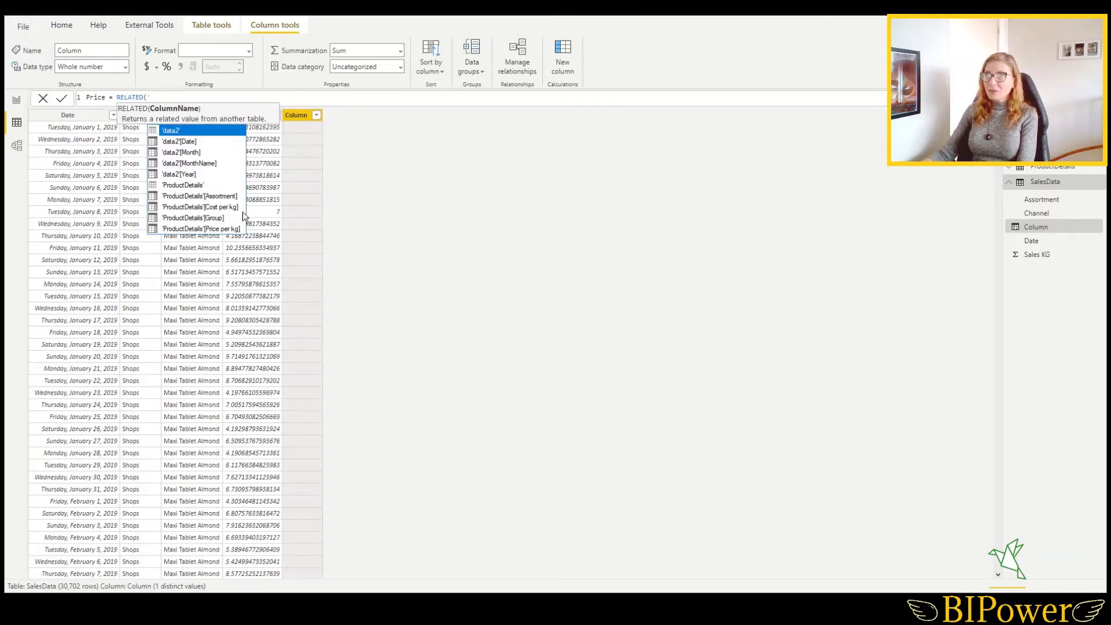
pyautogui.click(210, 229)
pyautogui.write(')')
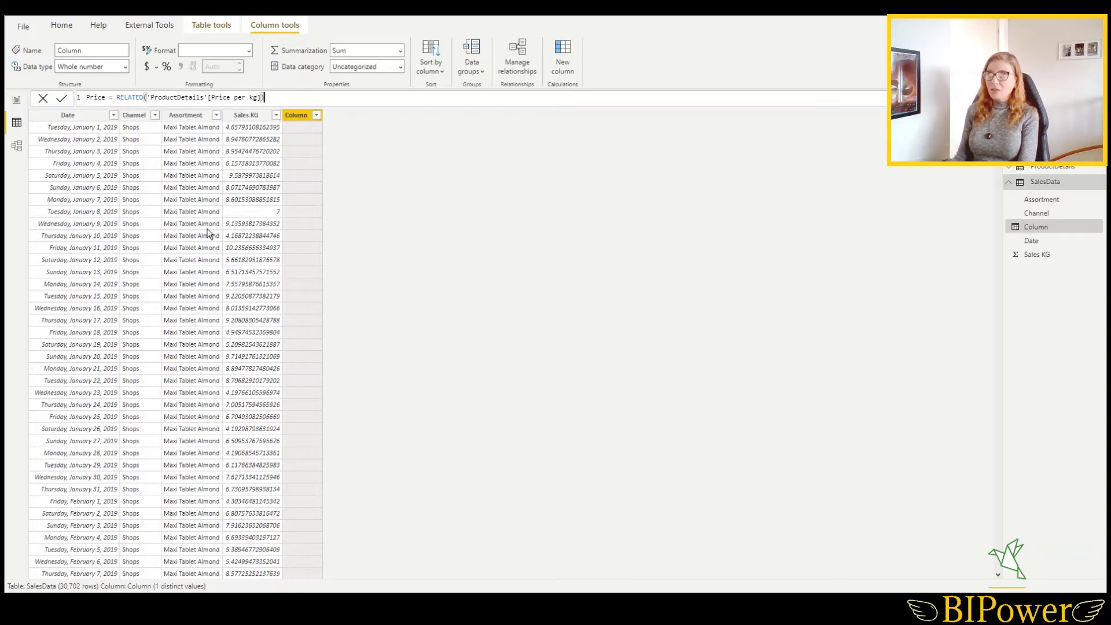
pyautogui.press('Return')
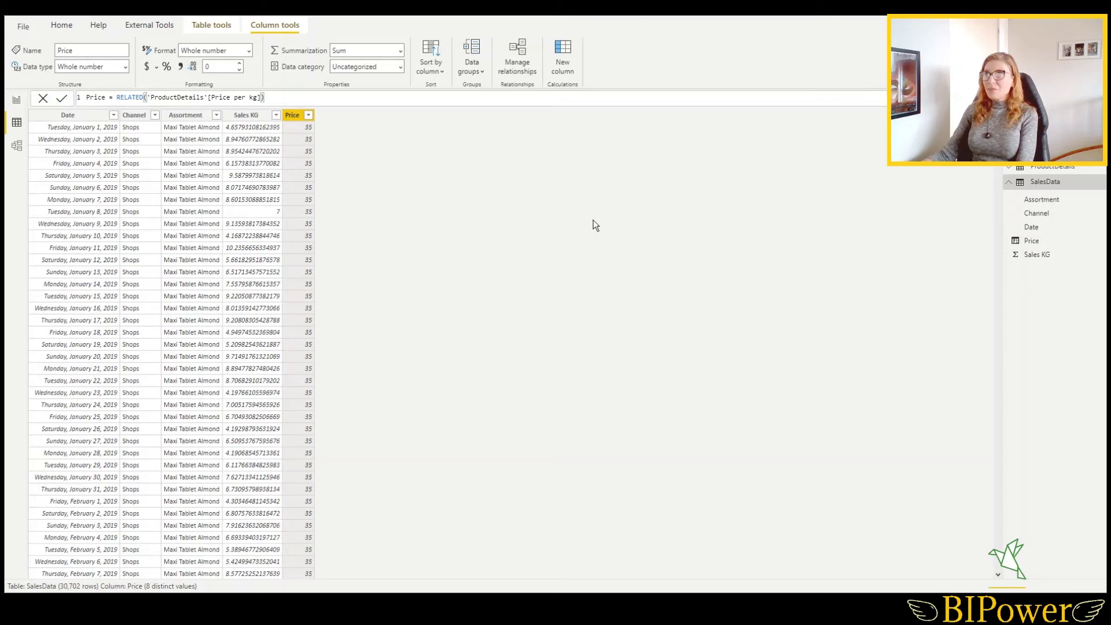
# Step: Create a SalesData column named Cost defined as RELATED(ProductDetails[Cost per kg])
pyautogui.click(563, 61)
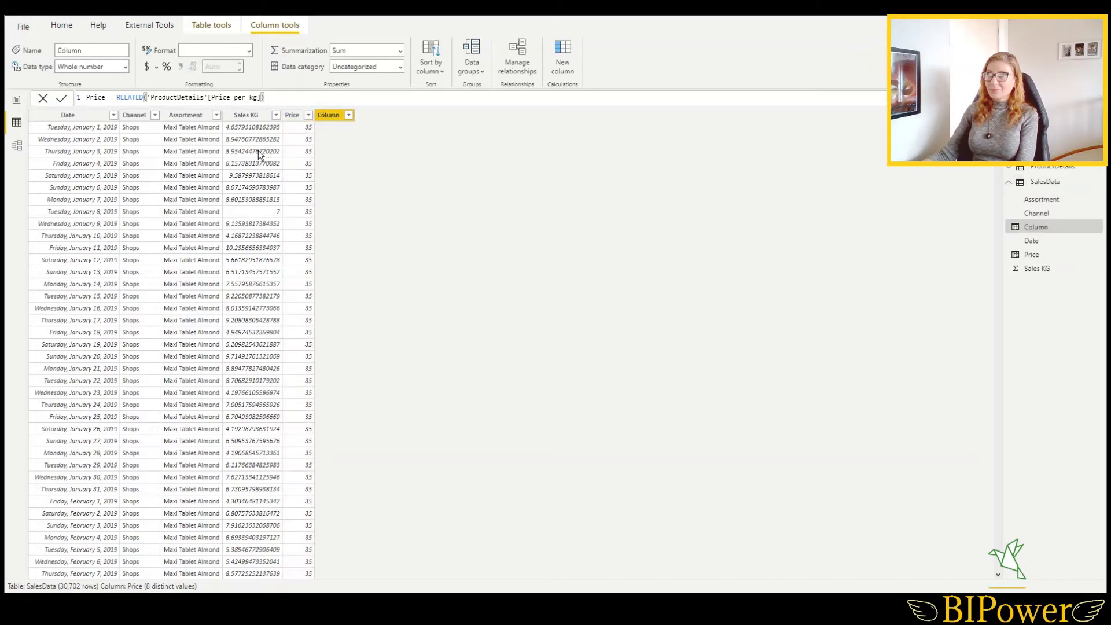
pyautogui.doubleClick(97, 100)
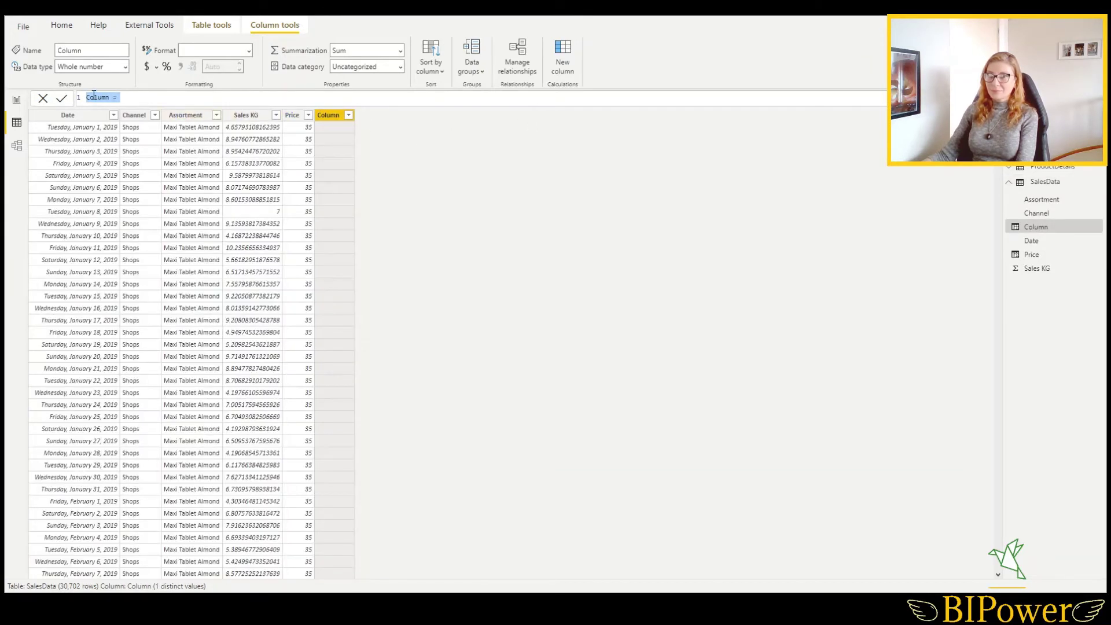
pyautogui.write('Cost')
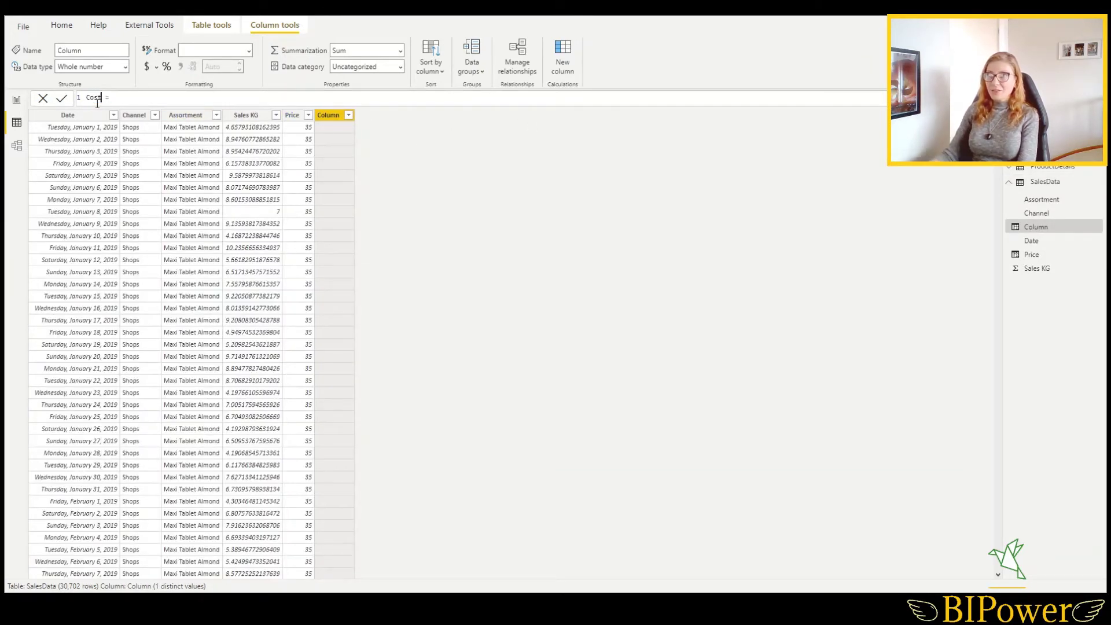
pyautogui.click(128, 99)
pyautogui.write('rela')
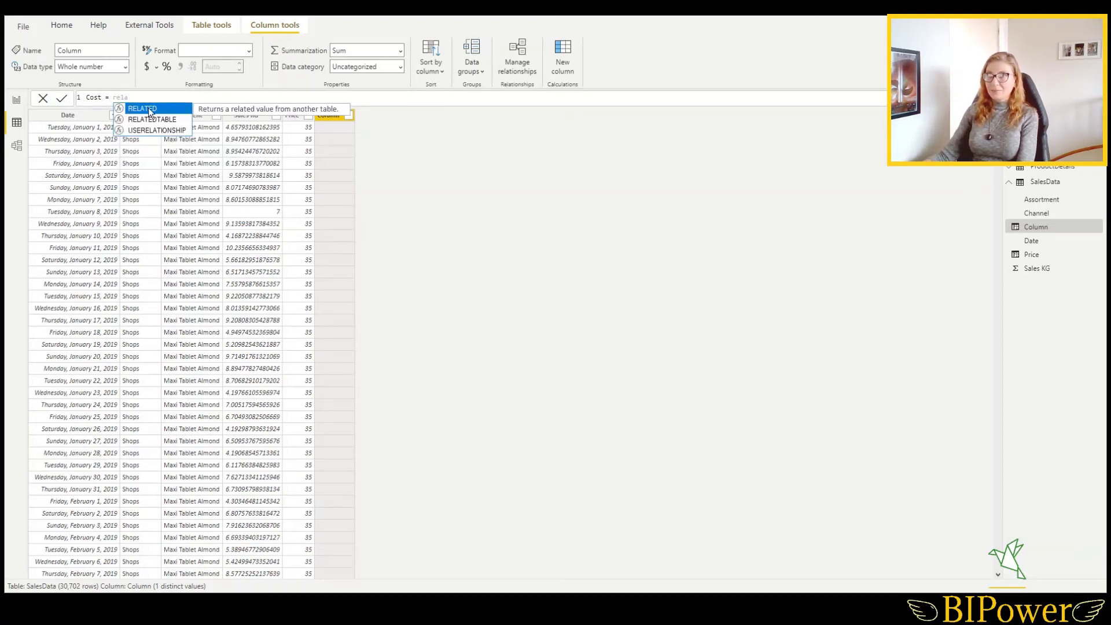
pyautogui.click(148, 107)
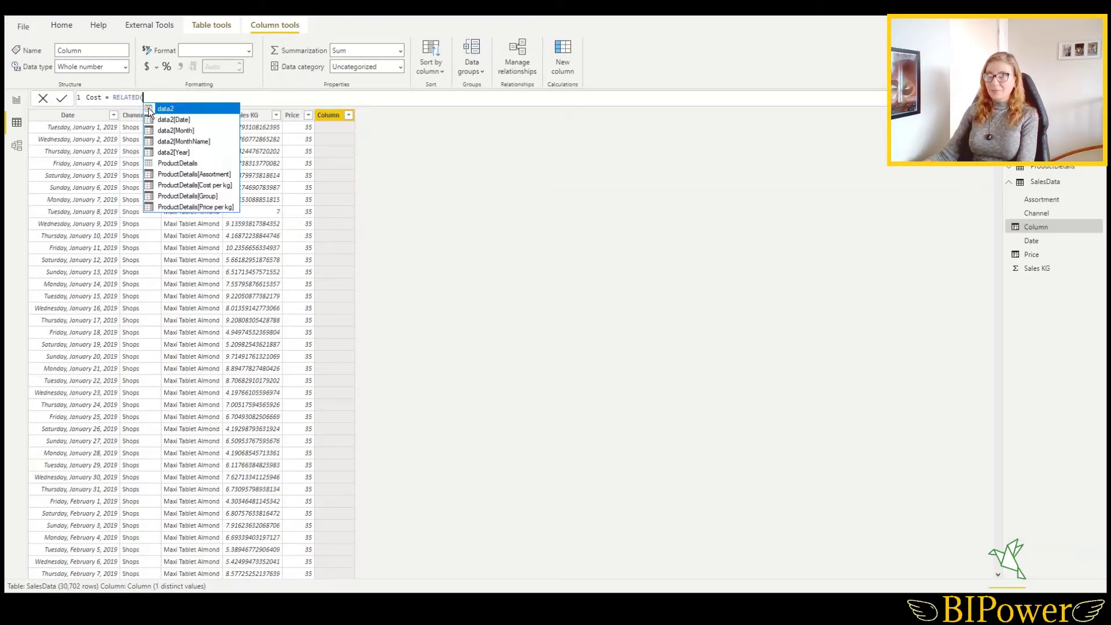
pyautogui.click(213, 184)
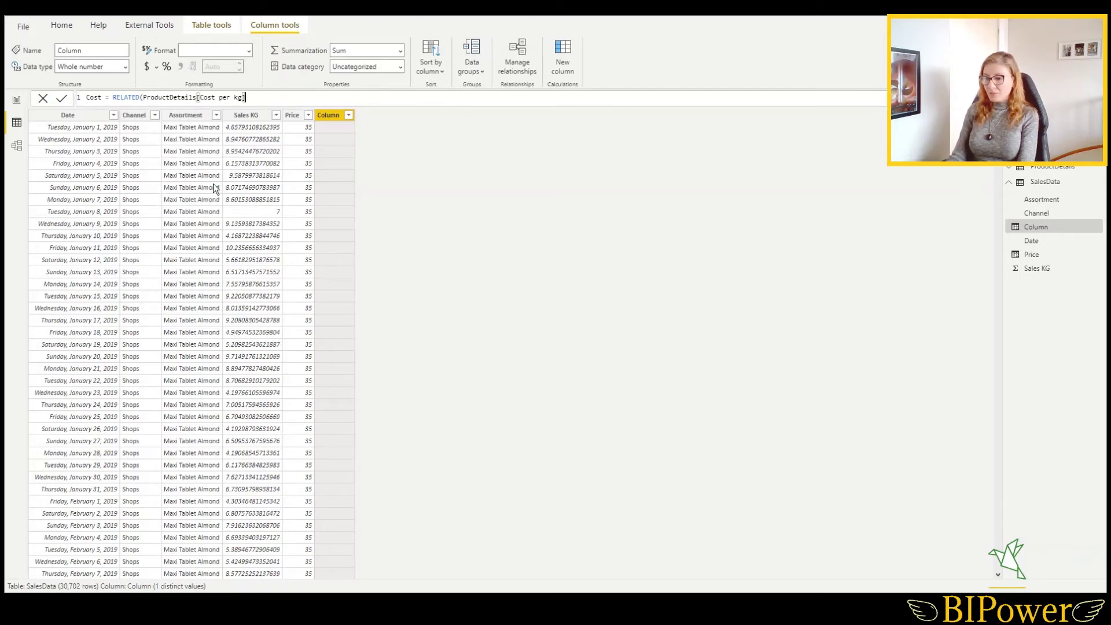
pyautogui.write(')')
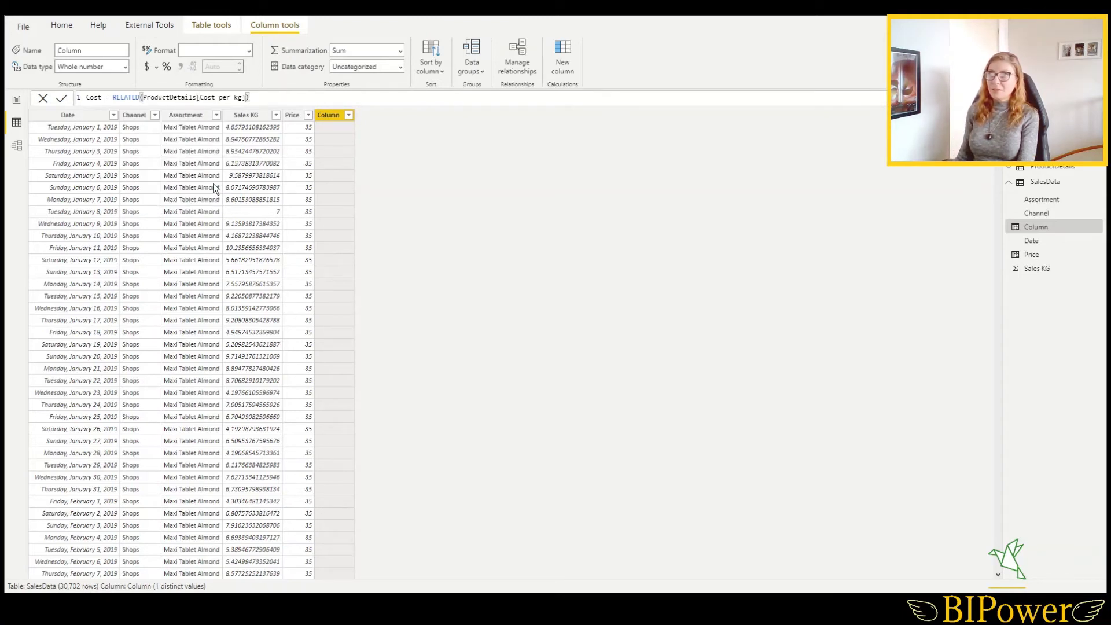
pyautogui.press('Return')
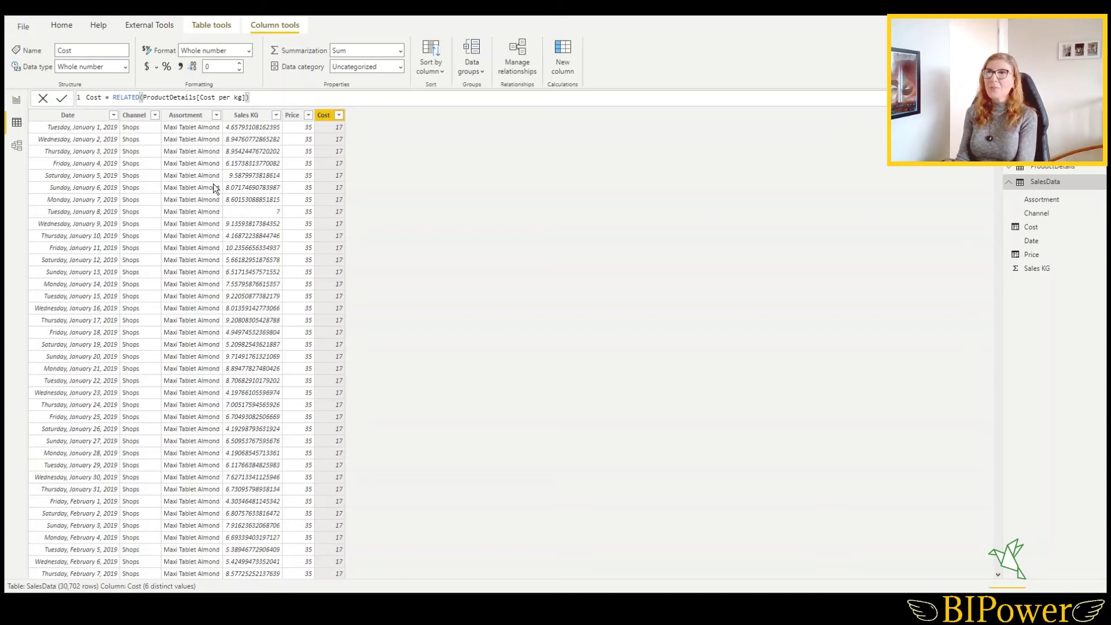
pyautogui.click(295, 140)
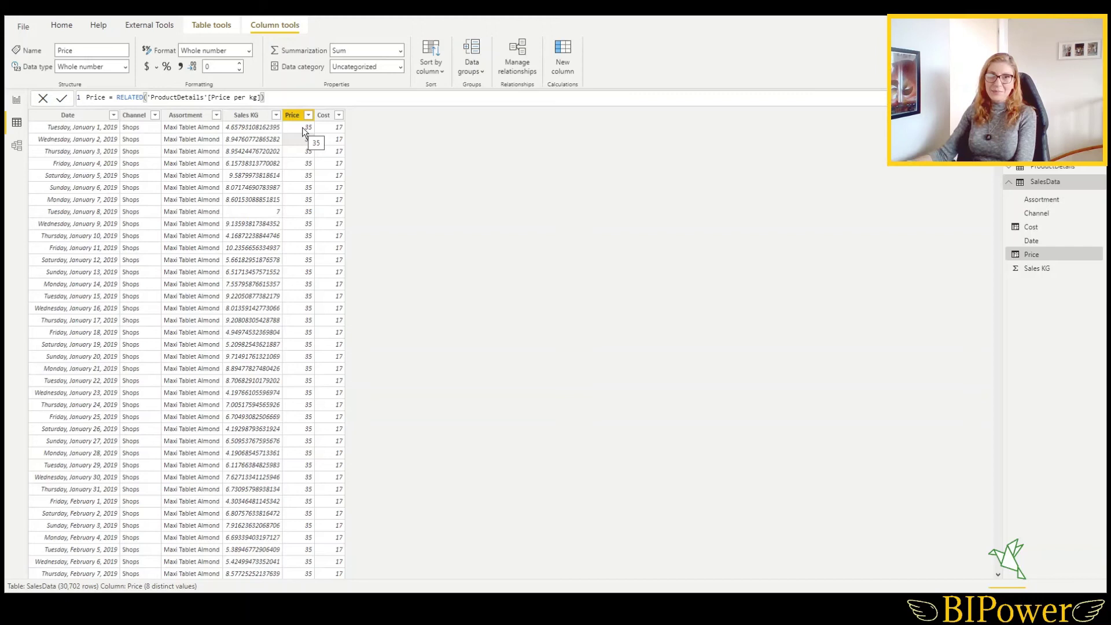
pyautogui.click(40, 265)
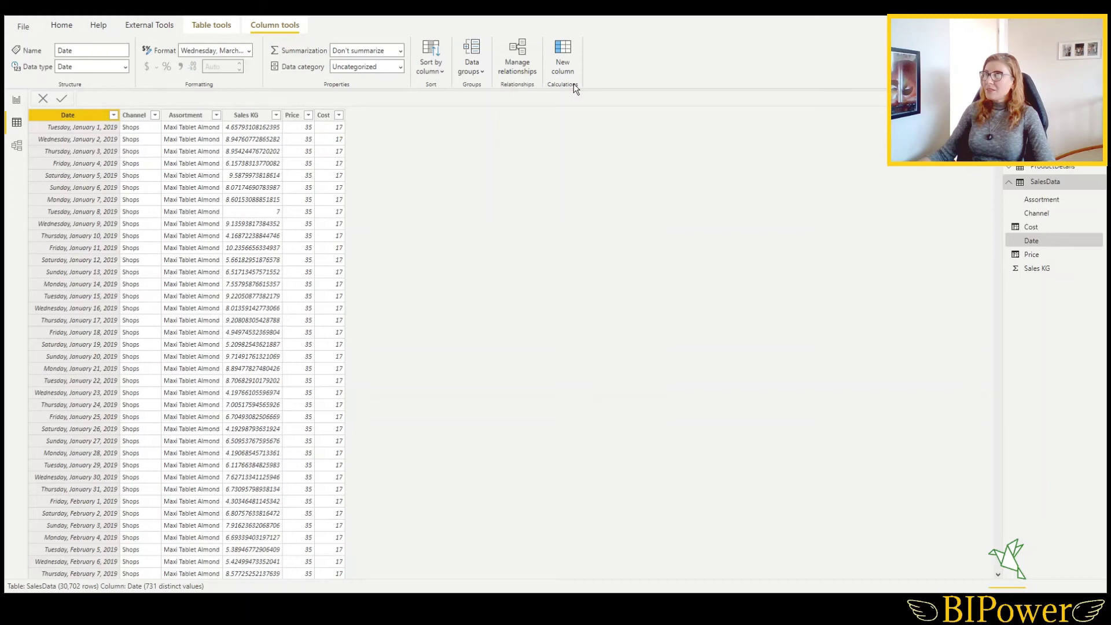
# Step: Create a SalesData column Revenue = 'SalesData'[Sales KG]*'SalesData'[Price]
pyautogui.click(563, 60)
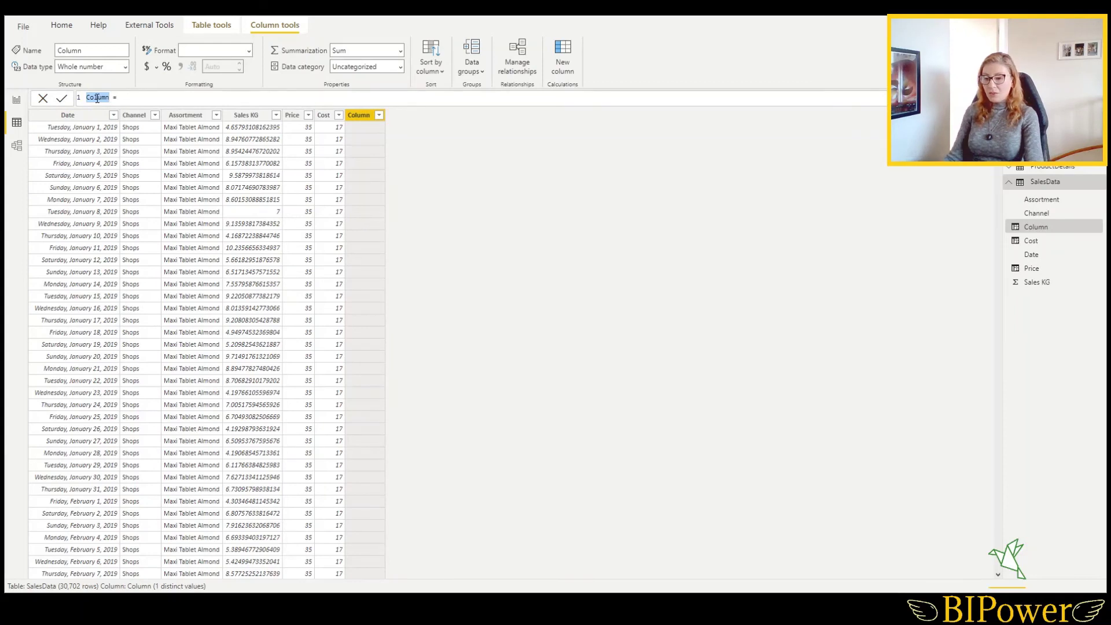
pyautogui.write('Revenue = ')
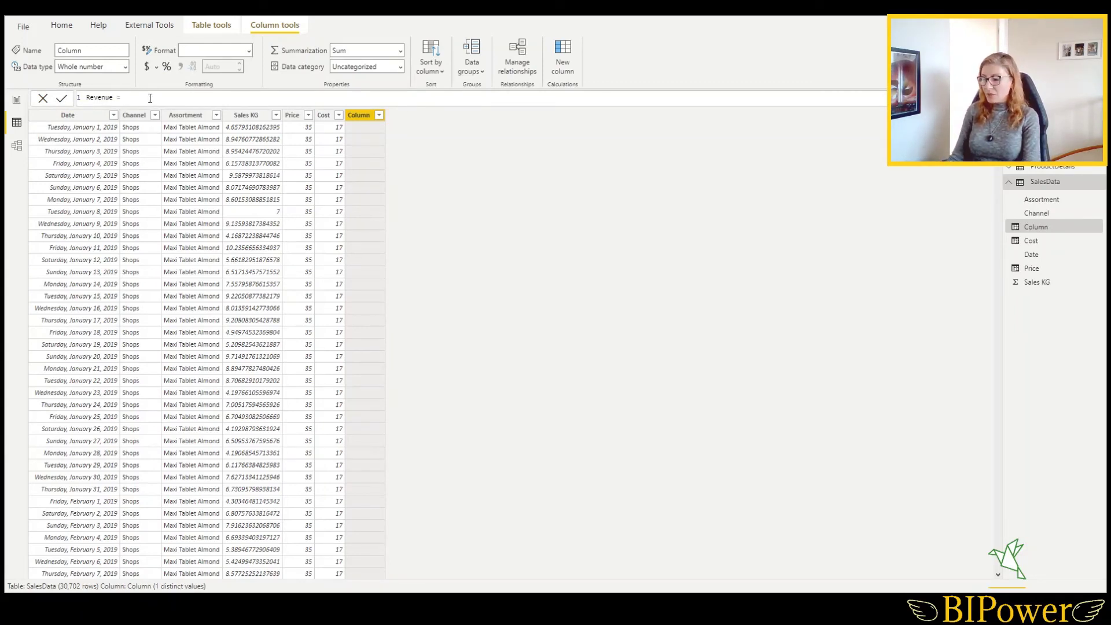
pyautogui.write("'")
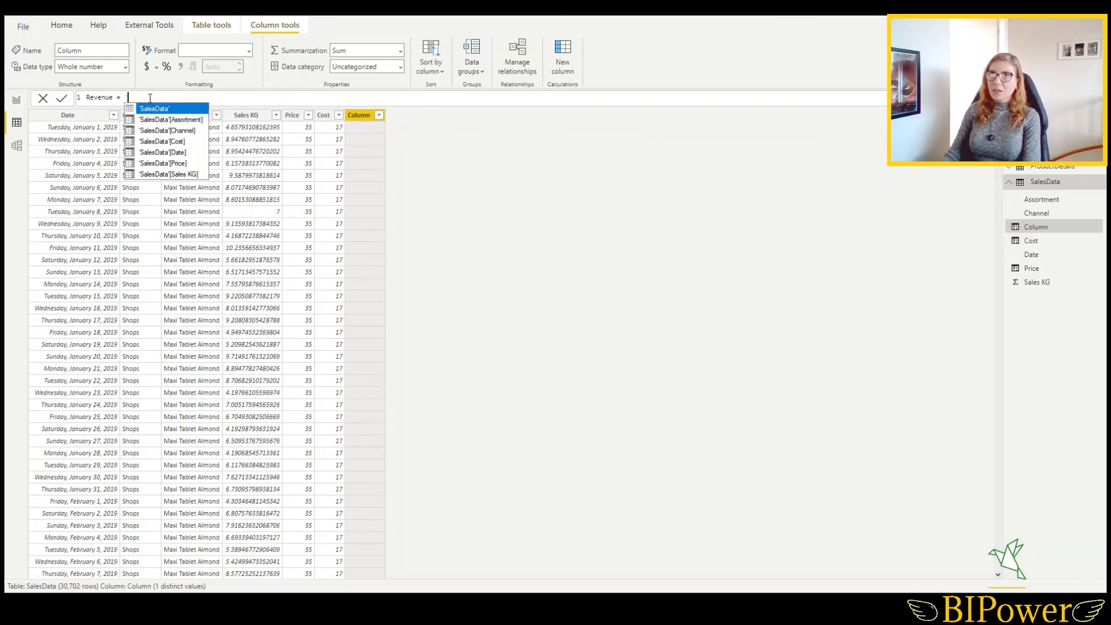
pyautogui.click(176, 172)
pyautogui.write("*'")
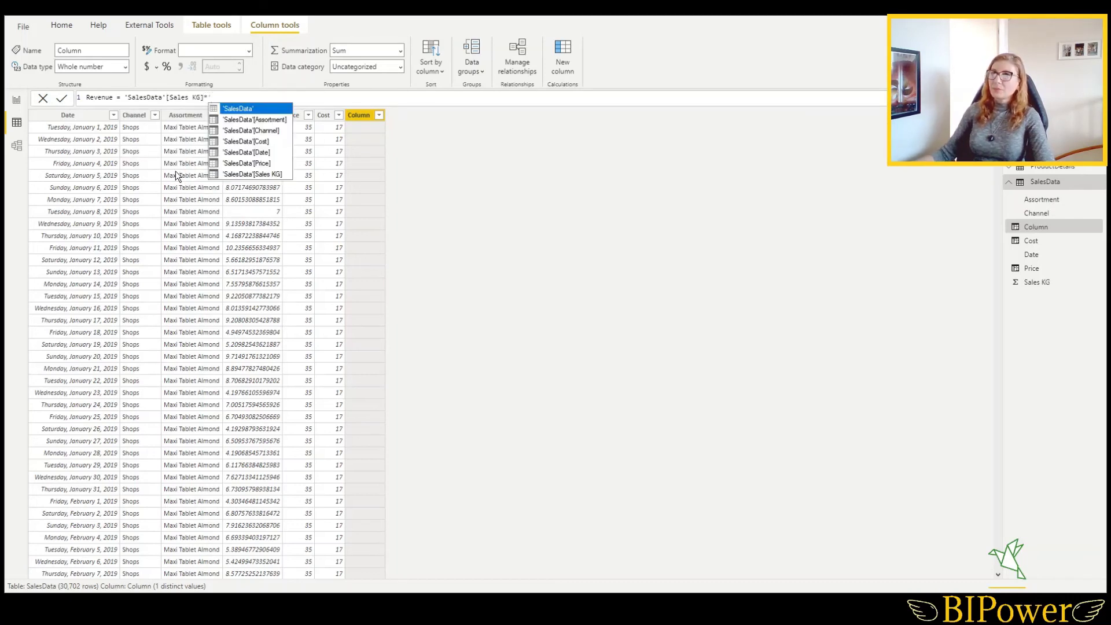
pyautogui.click(260, 164)
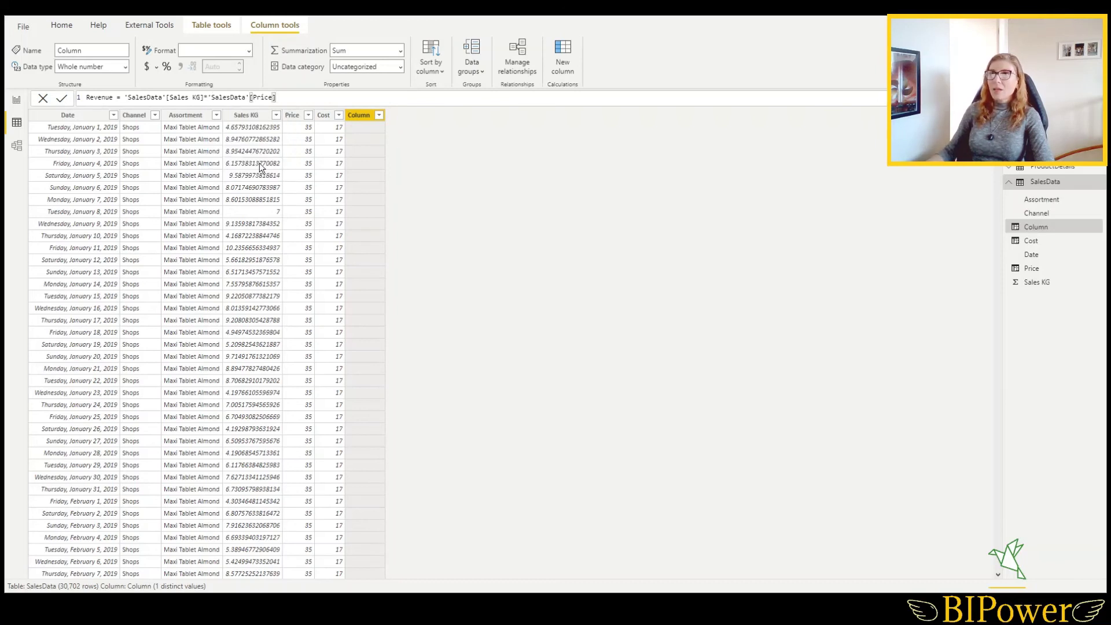
pyautogui.press('Return')
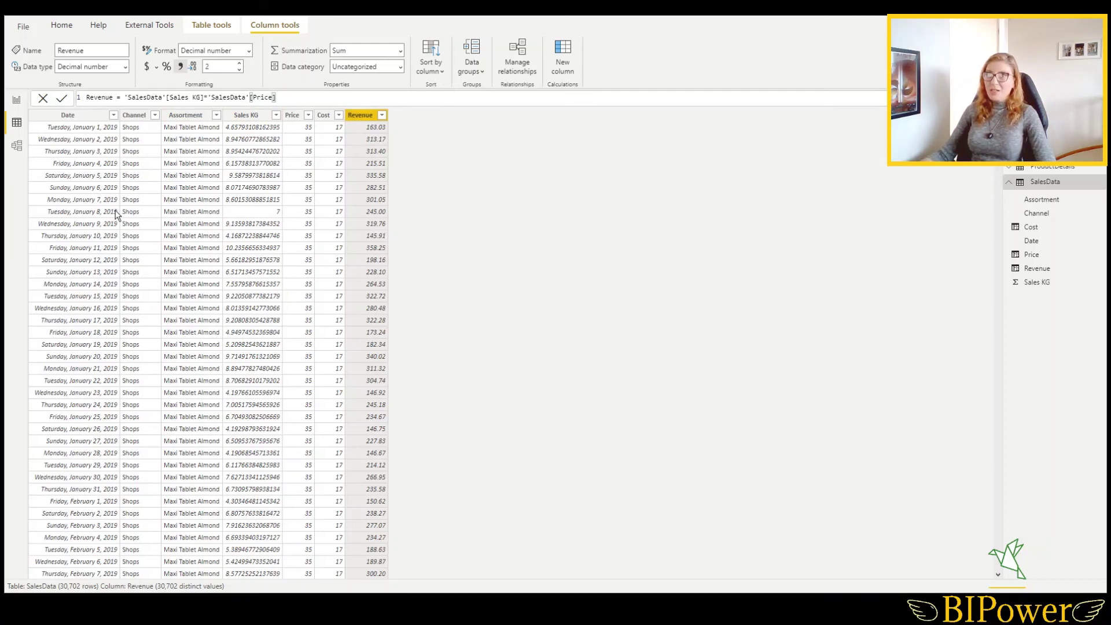
# Step: Return to report view with the Sales KG by MonthName chart once Revenue has calculated
pyautogui.click(16, 103)
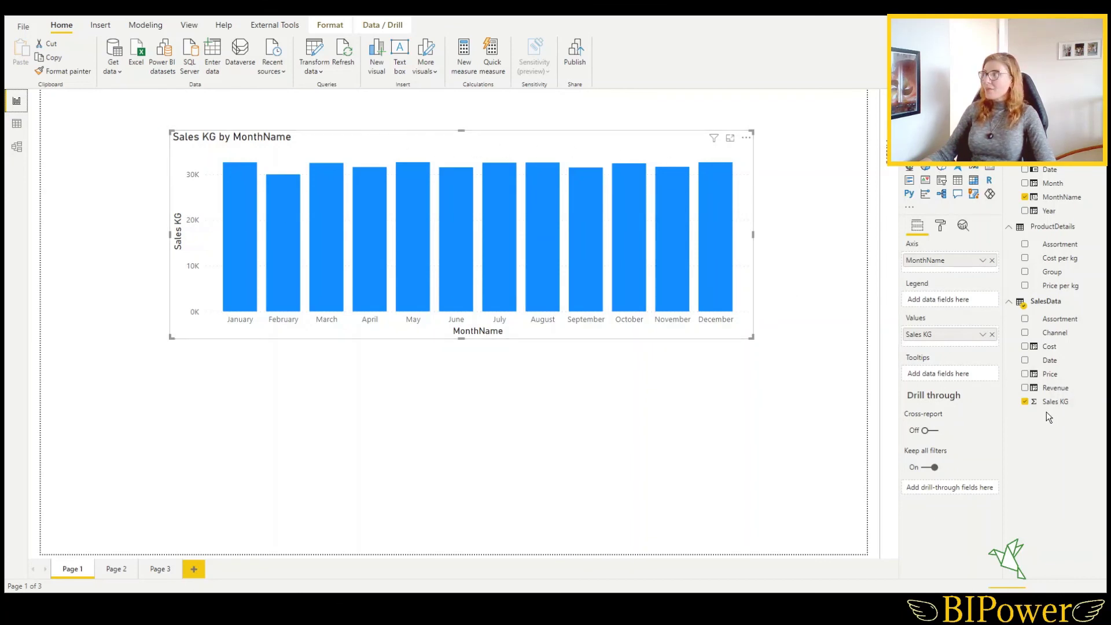
# Step: Replace Sales KG with Revenue in the chart's Values so it plots Revenue by MonthName
pyautogui.click(992, 335)
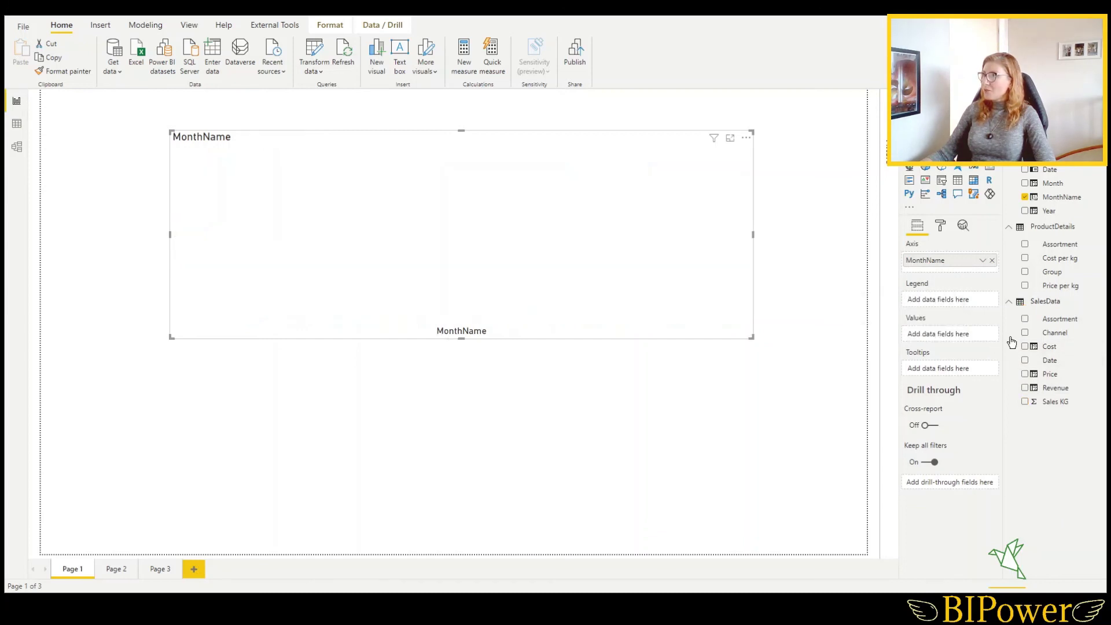
pyautogui.moveTo(1055, 394); pyautogui.dragTo(949, 339)
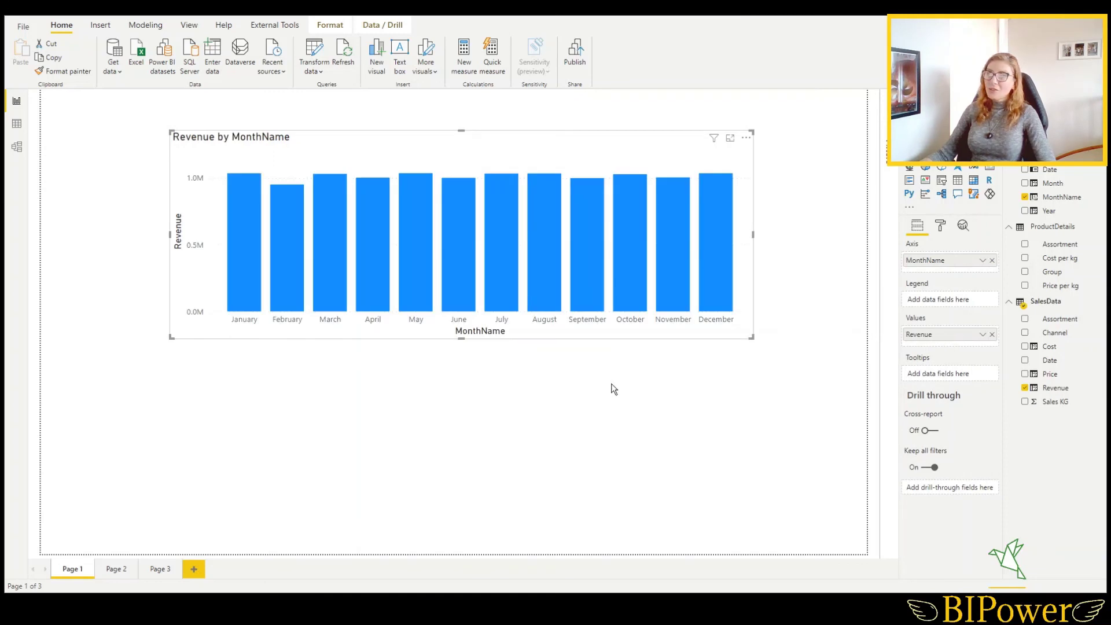